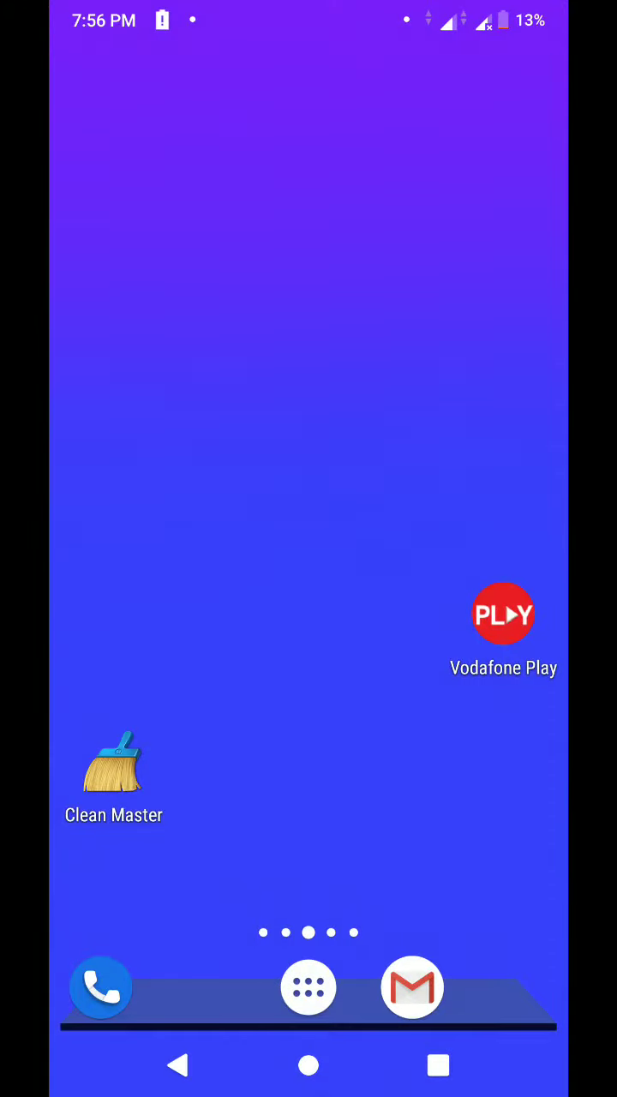
Leave the camera viewer's live room feed and open the phone's full app list
left_click(309, 987)
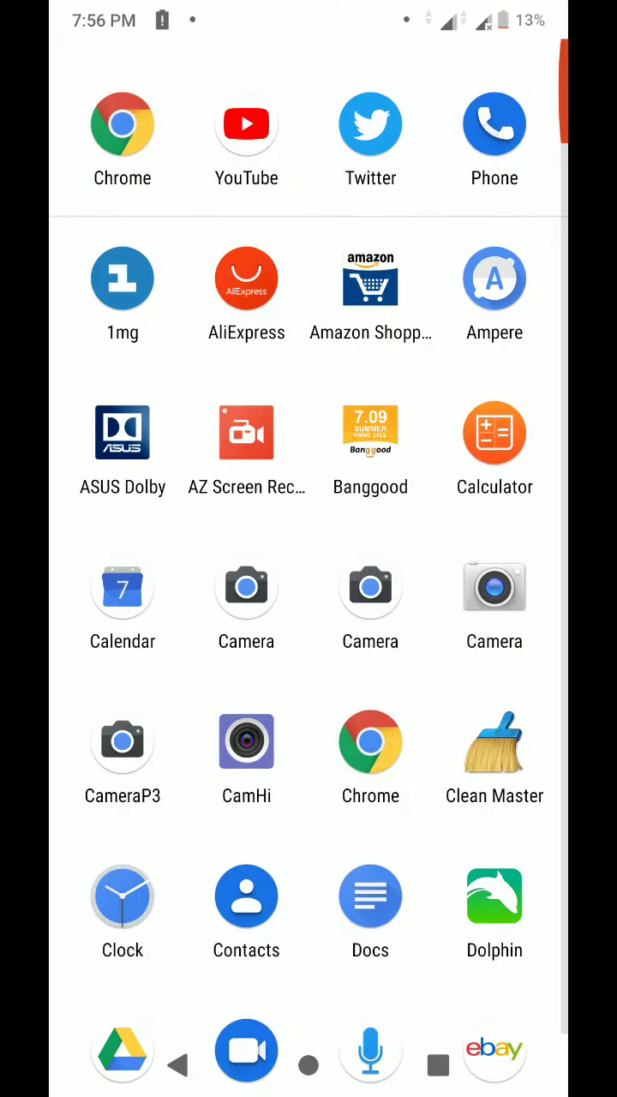
Launch Google Camera from the app list, opening in photo mode
left_click(246, 600)
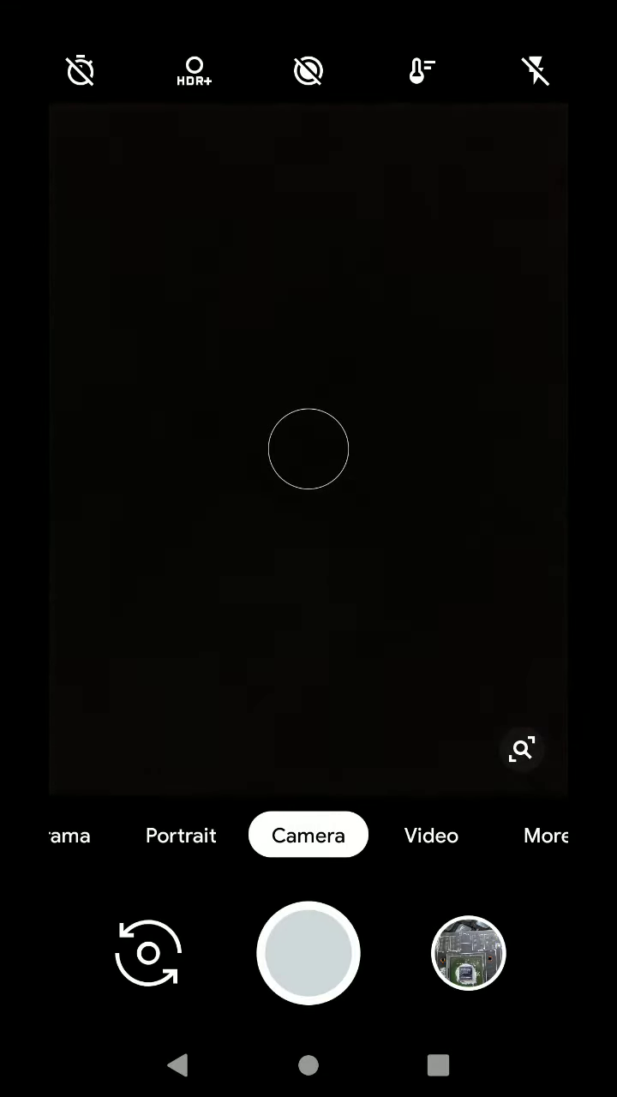